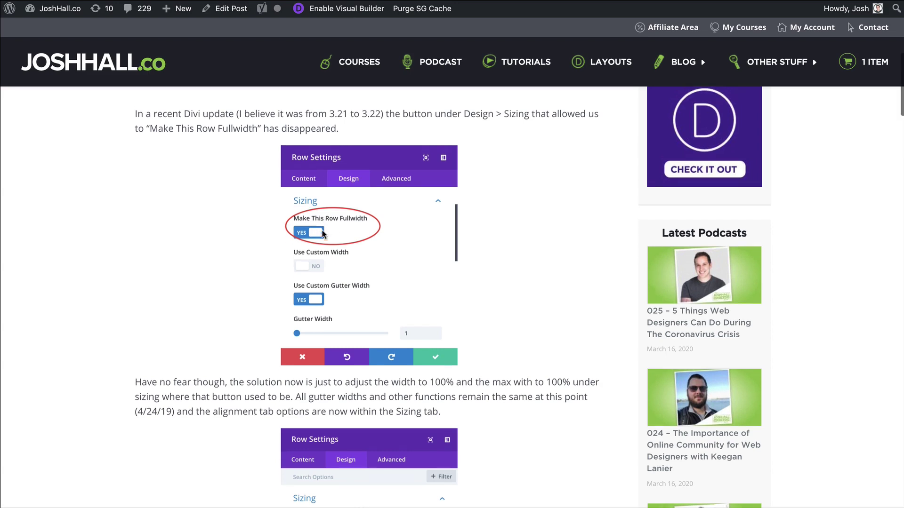
# Scroll up and down through the fullwidth blog post before returning to the Divi page
pyautogui.scroll(1, 332, 181)
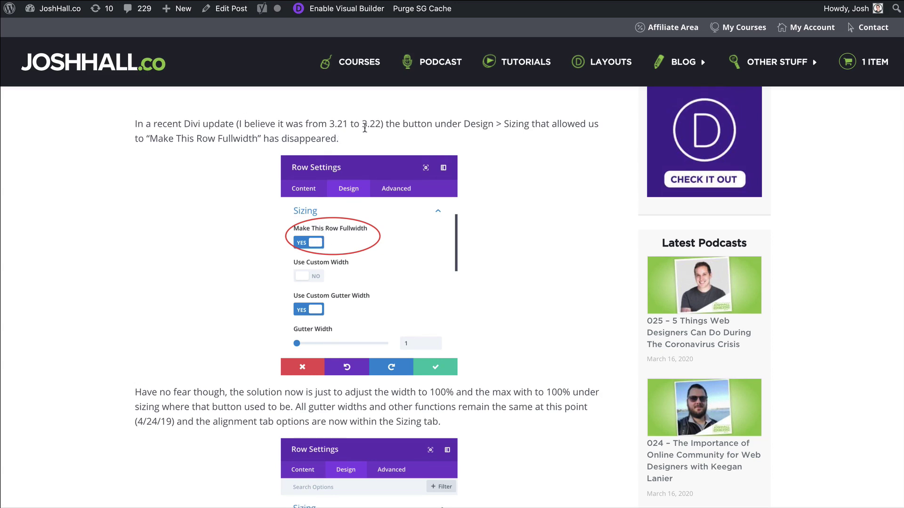
pyautogui.scroll(-1, 367, 124)
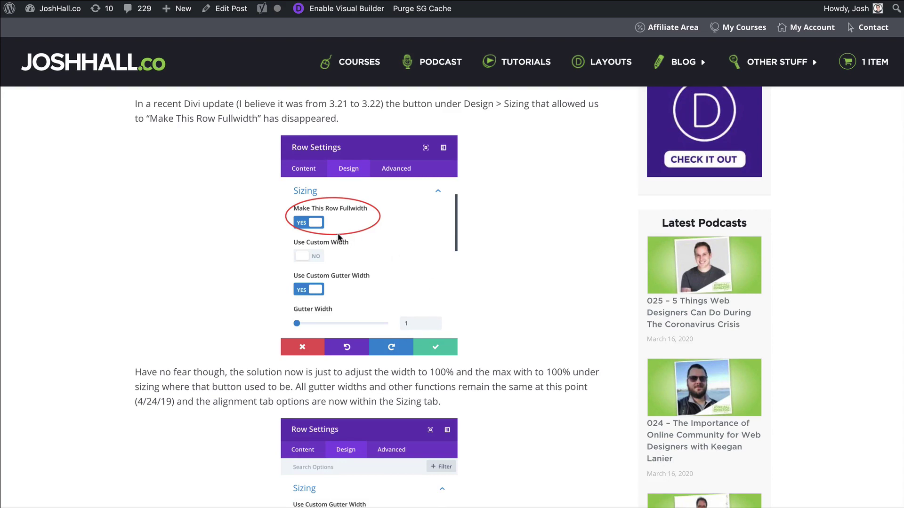
pyautogui.scroll(7, 339, 239)
pyautogui.scroll(-5, 386, 229)
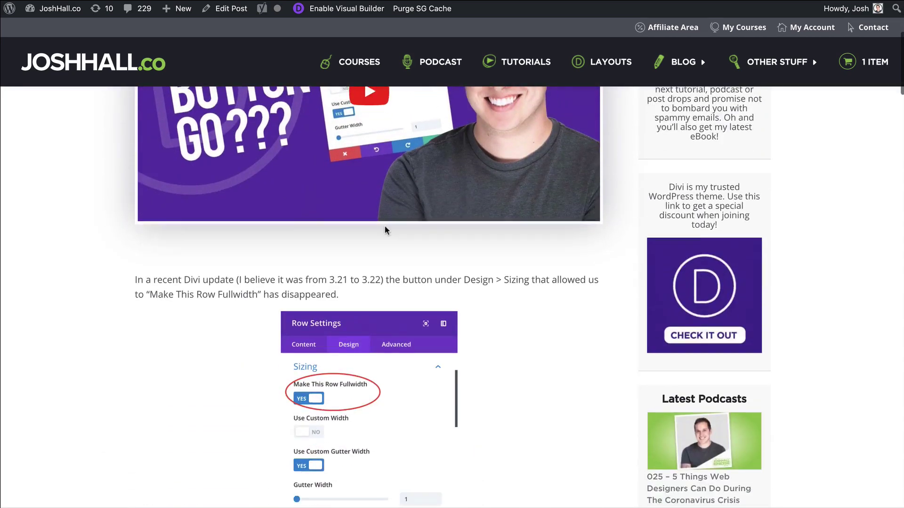
pyautogui.scroll(-1, 385, 229)
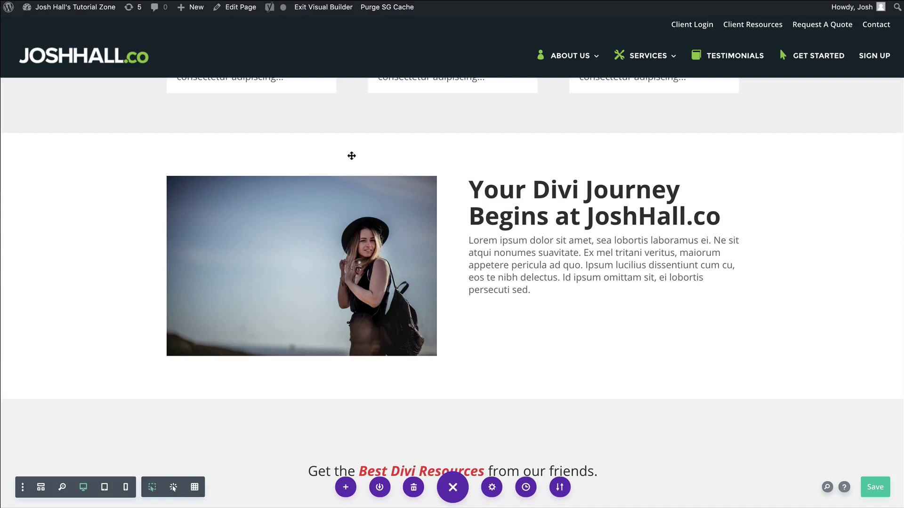
pyautogui.moveTo(243, 150)
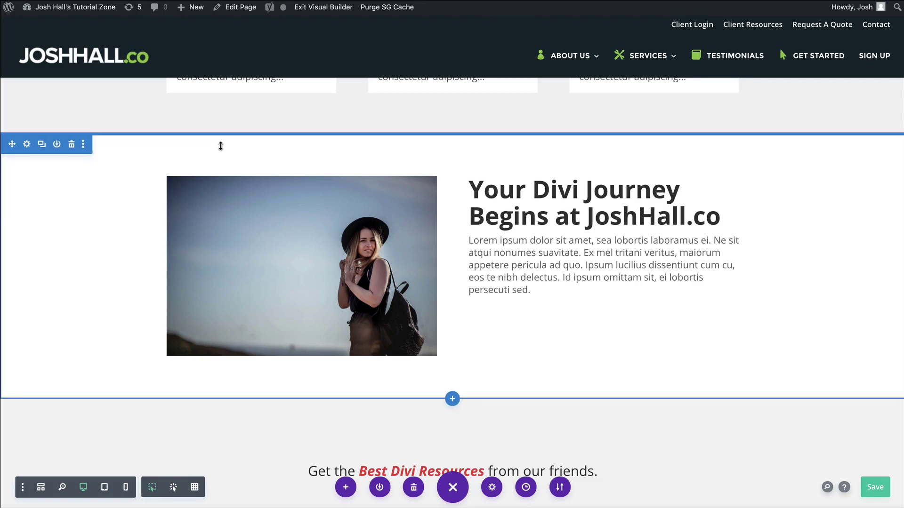
pyautogui.moveTo(173, 173)
pyautogui.moveTo(95, 170)
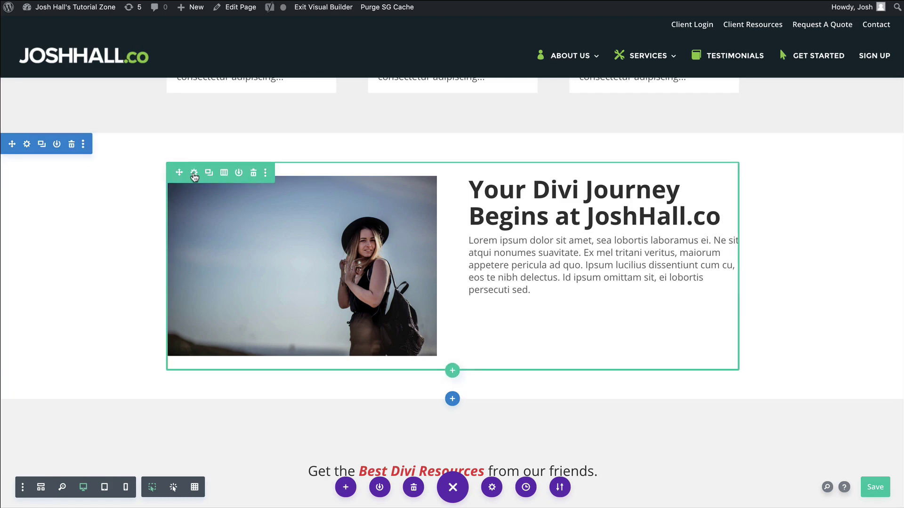
pyautogui.click(25, 148)
pyautogui.click(215, 169)
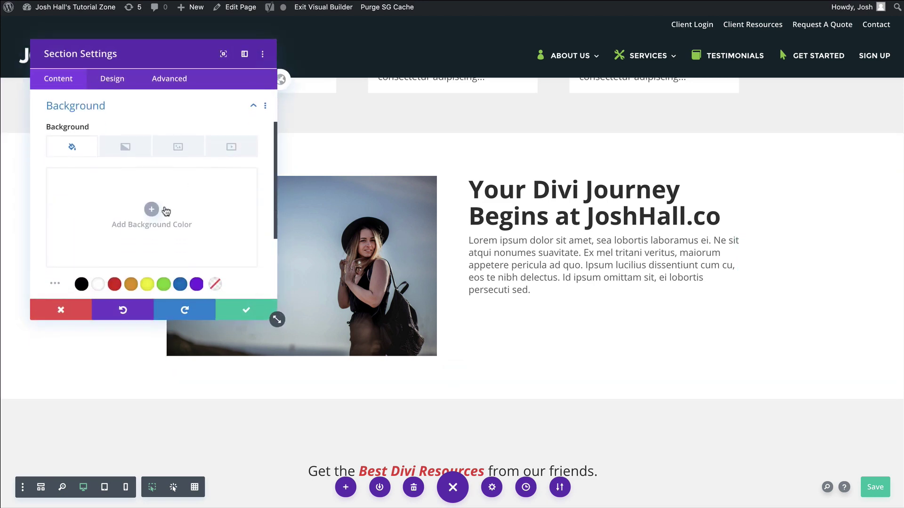
pyautogui.click(81, 284)
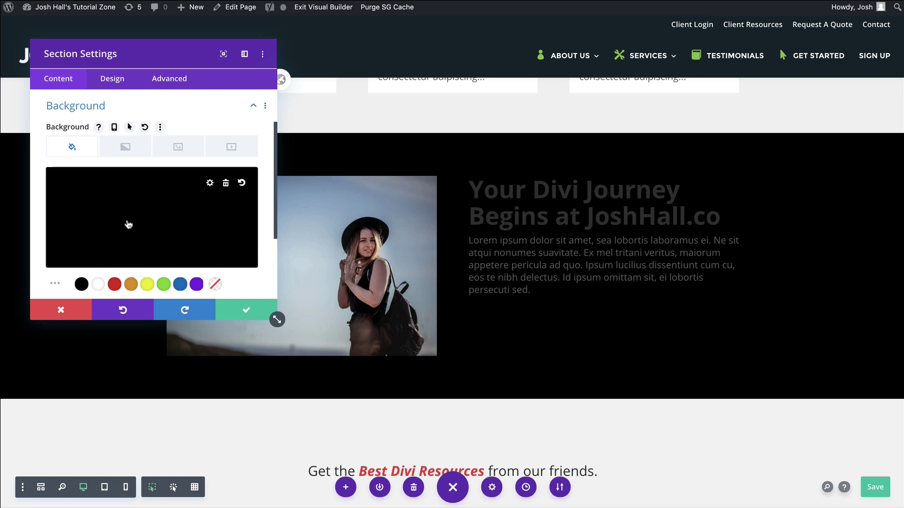
pyautogui.click(226, 184)
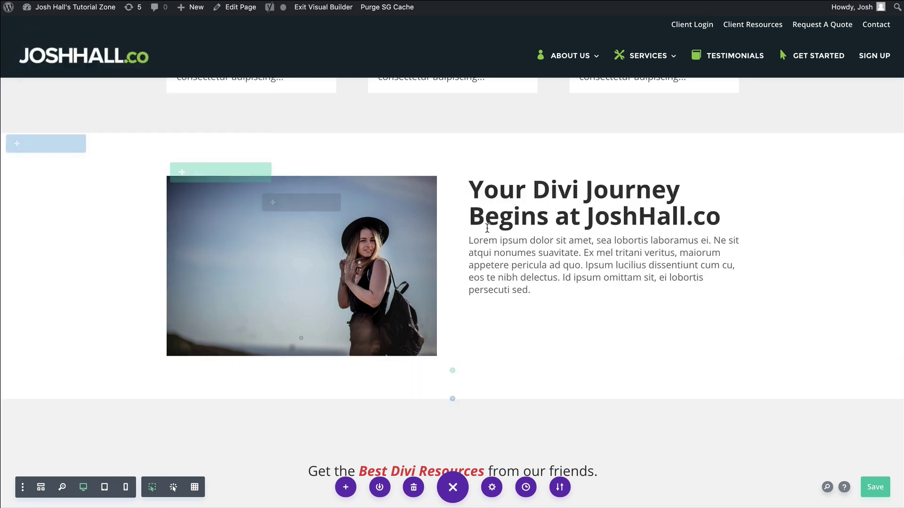
pyautogui.click(245, 310)
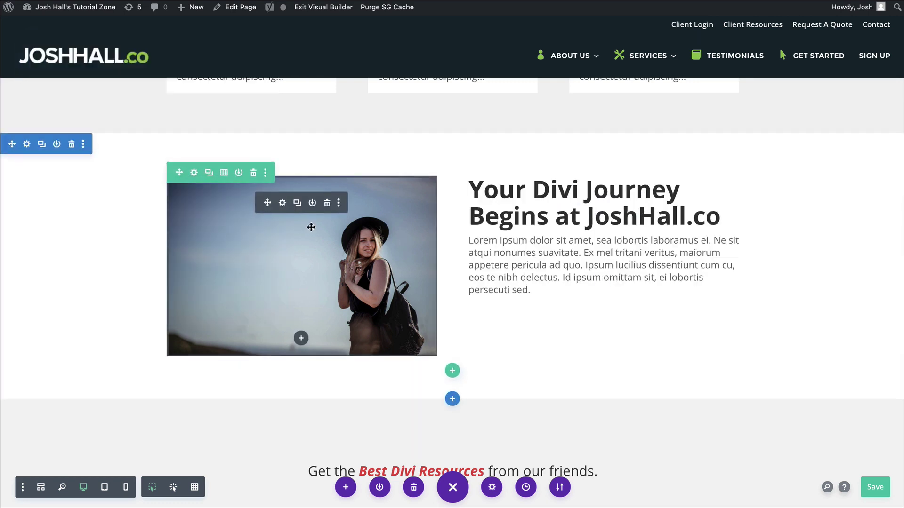
# Open the two-column row's Design settings and expand Sizing to show Width 80% and Max Width 1080px
pyautogui.click(194, 173)
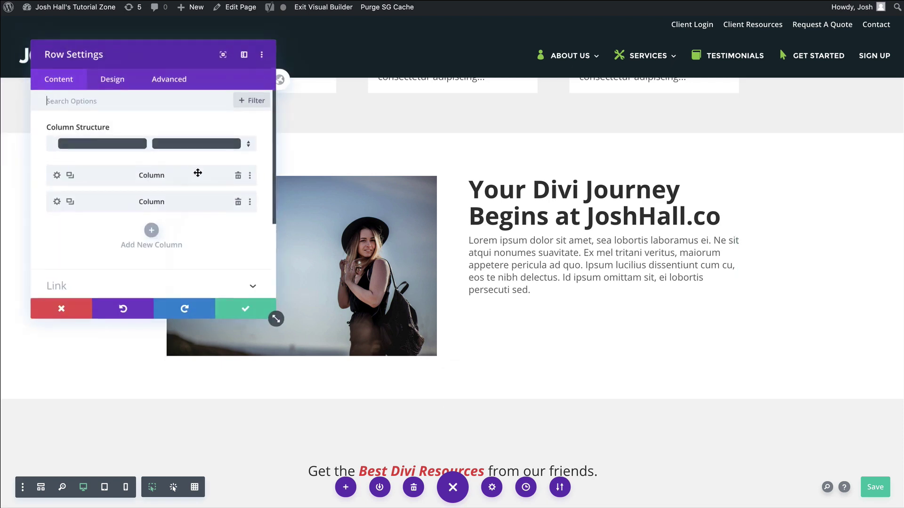
pyautogui.click(120, 84)
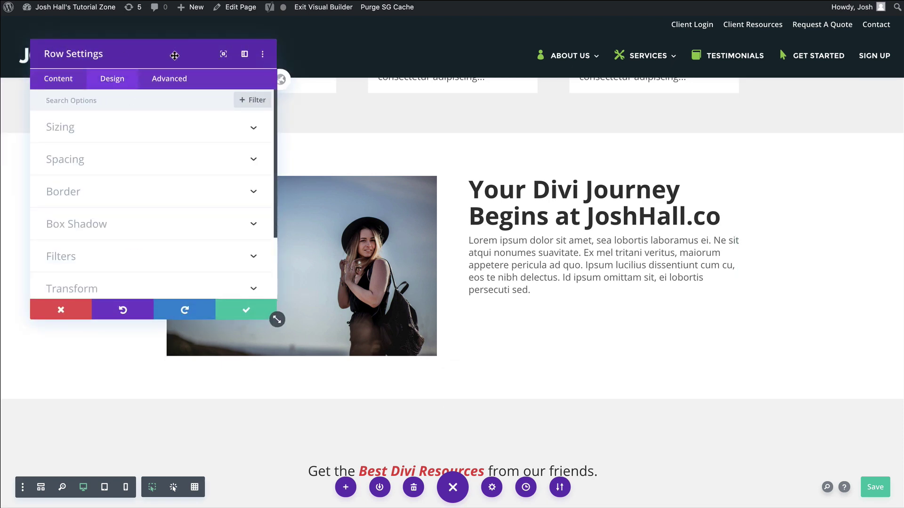
pyautogui.moveTo(173, 52); pyautogui.dragTo(444, 121)
pyautogui.click(173, 132)
pyautogui.scroll(-4, 467, 199)
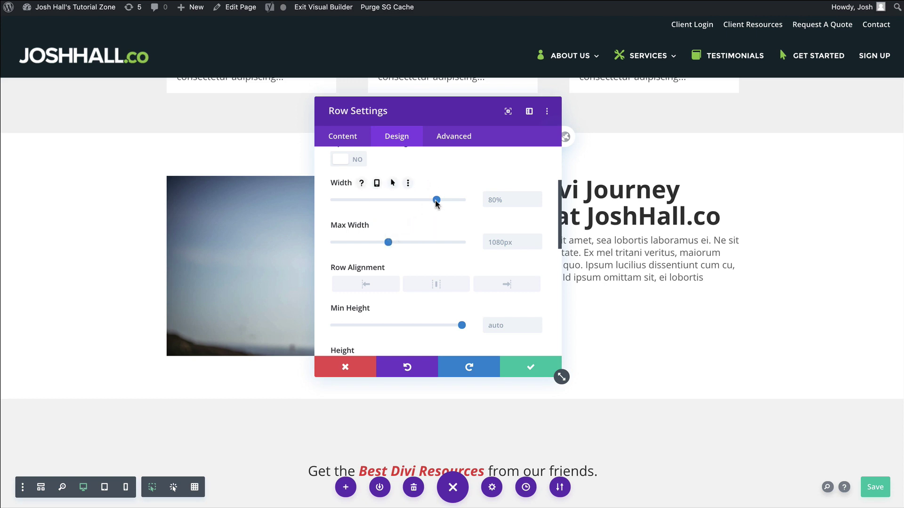
# Raise the row Width to 100% and enter 100% as the Max Width
pyautogui.moveTo(435, 201); pyautogui.dragTo(442, 201)
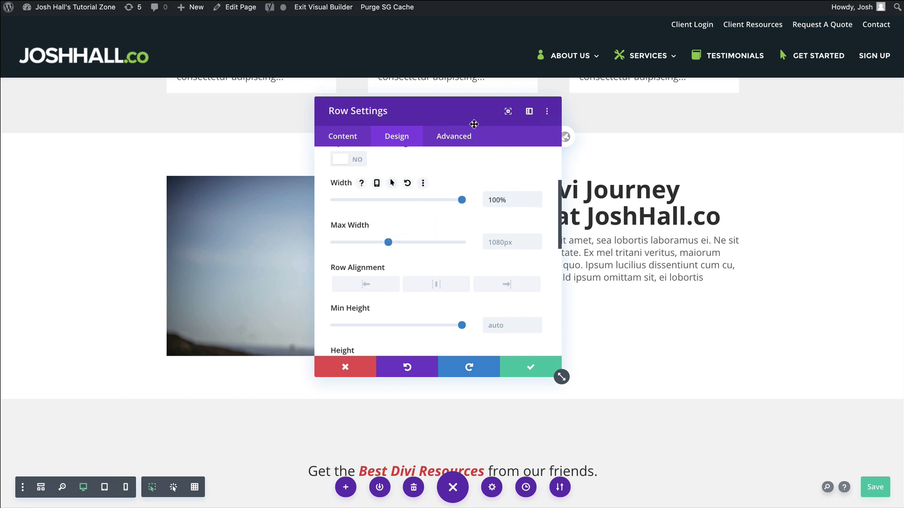
pyautogui.moveTo(470, 124)
pyautogui.mouseDown()
pyautogui.moveTo(518, 158)
pyautogui.moveTo(459, 114)
pyautogui.mouseUp()
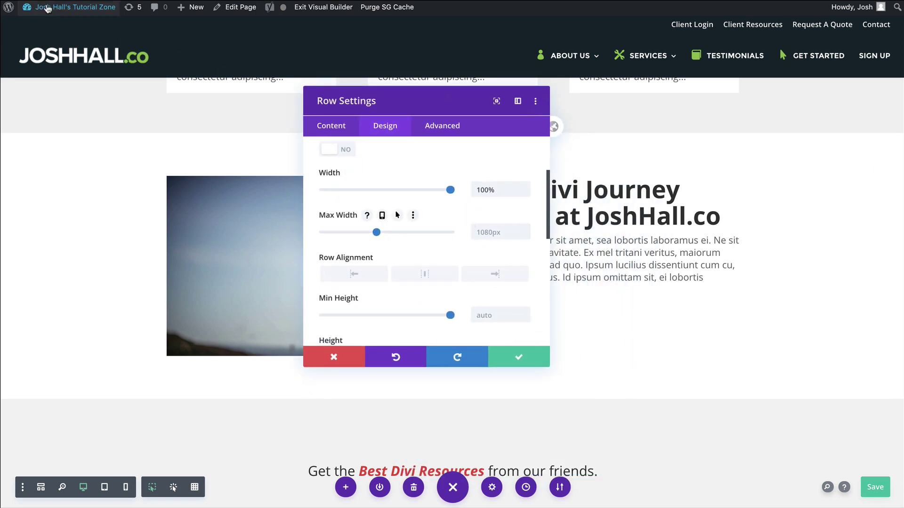
pyautogui.moveTo(70, 7)
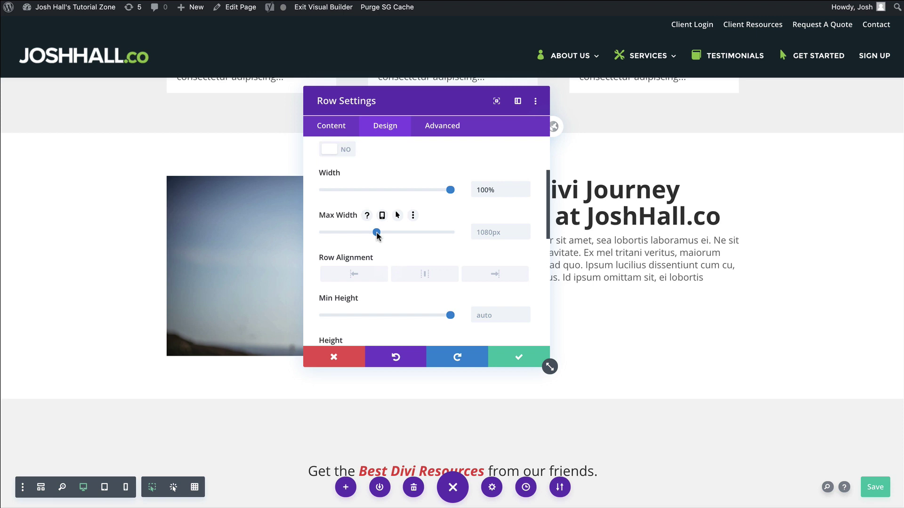
pyautogui.moveTo(376, 235); pyautogui.dragTo(426, 233)
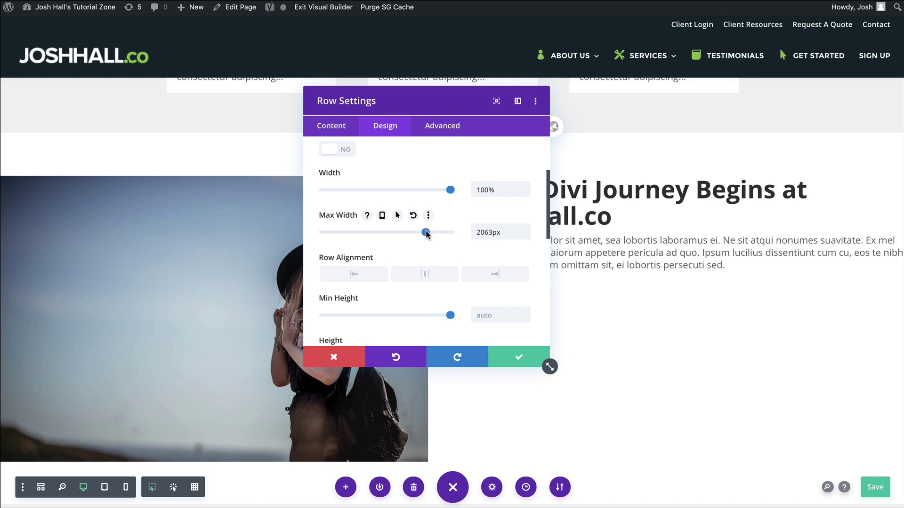
pyautogui.moveTo(426, 234); pyautogui.dragTo(397, 235)
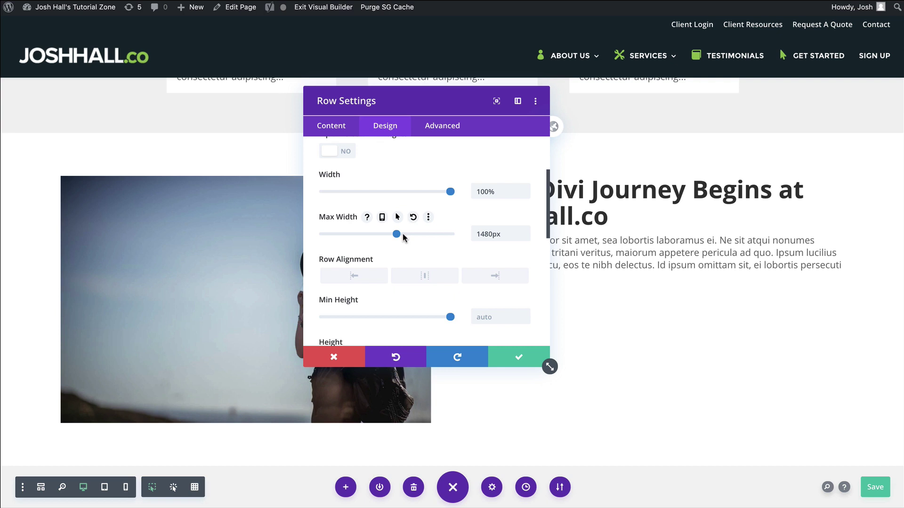
pyautogui.doubleClick(496, 235)
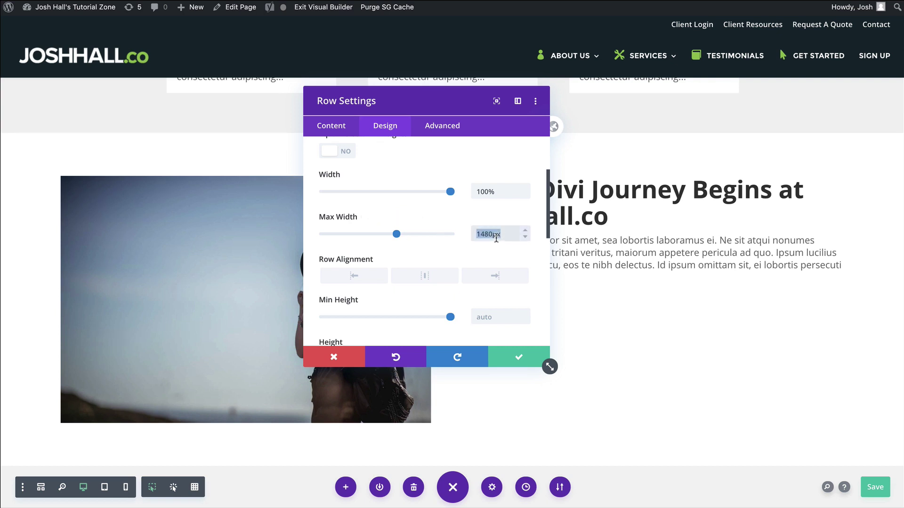
pyautogui.write('100%')
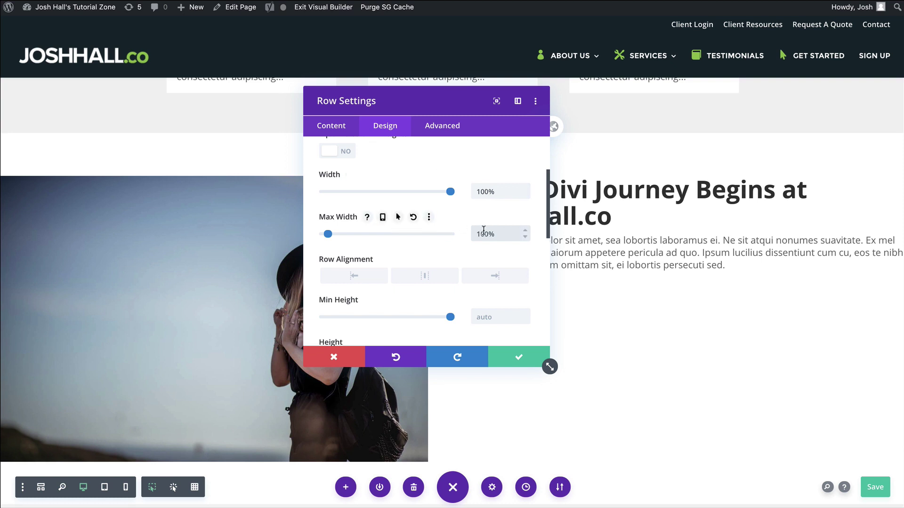
pyautogui.click(520, 360)
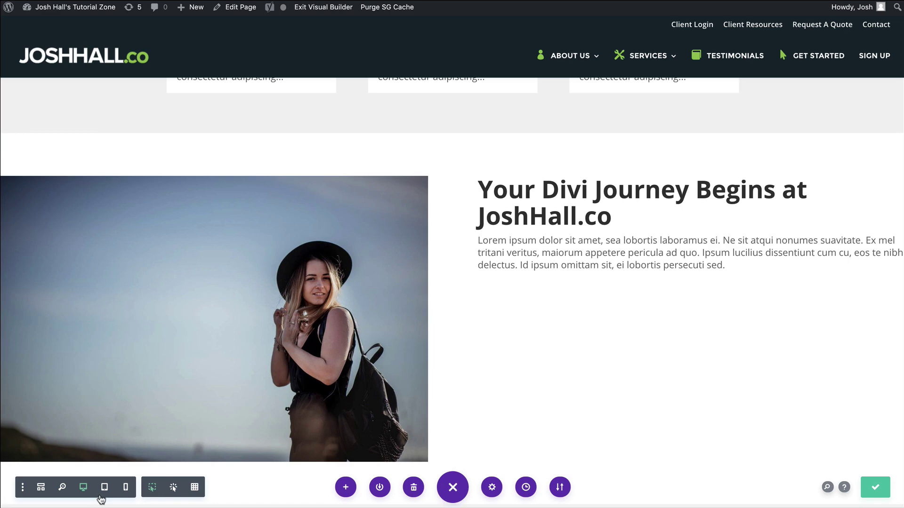
pyautogui.click(104, 487)
pyautogui.scroll(3, 316, 369)
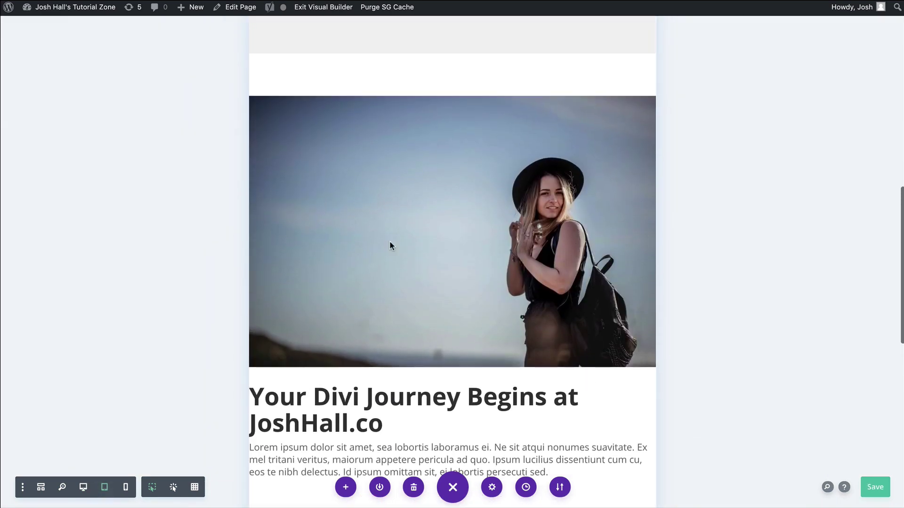
pyautogui.scroll(-1, 423, 236)
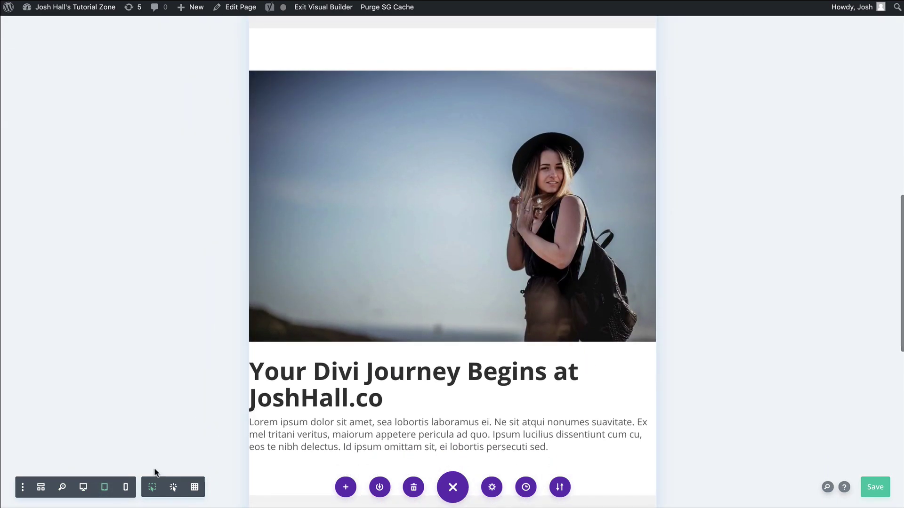
pyautogui.click(125, 487)
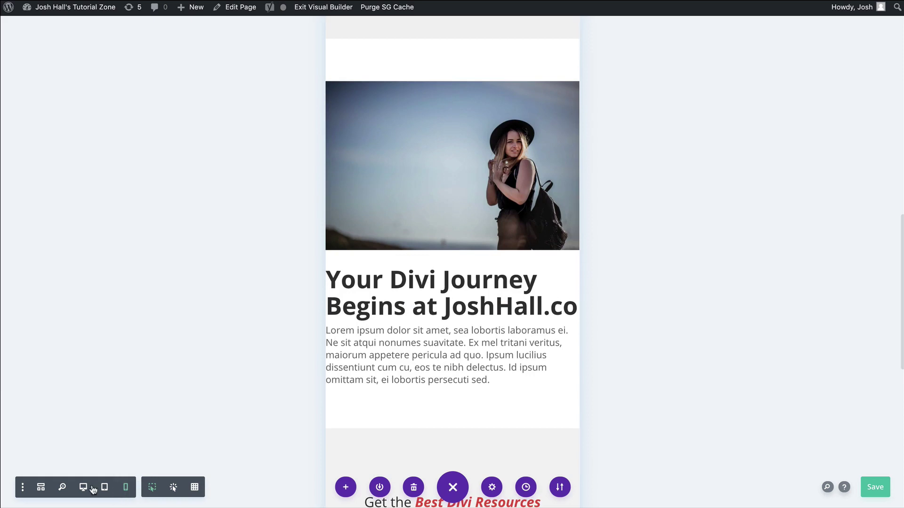
pyautogui.click(83, 488)
# Drag the image-and-text row's top padding down to zero and clear the accidental text selection
pyautogui.scroll(3, 539, 206)
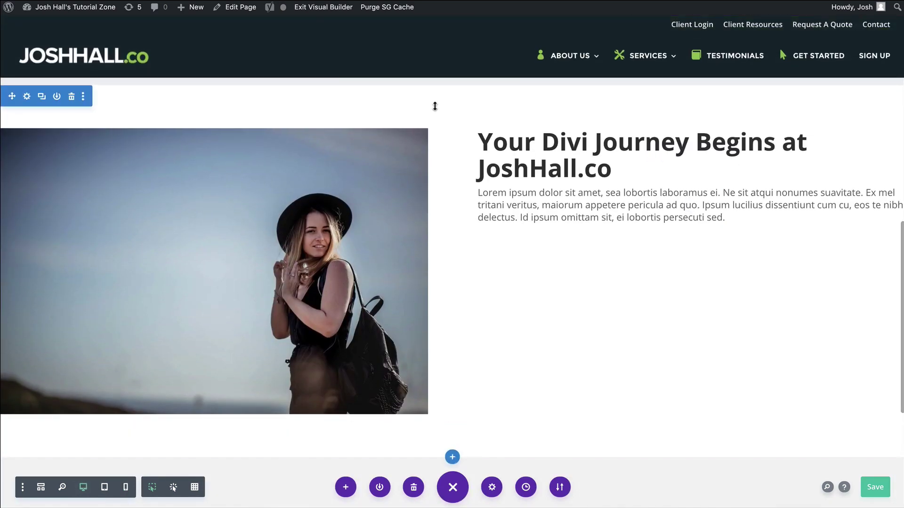
pyautogui.scroll(1, 480, 128)
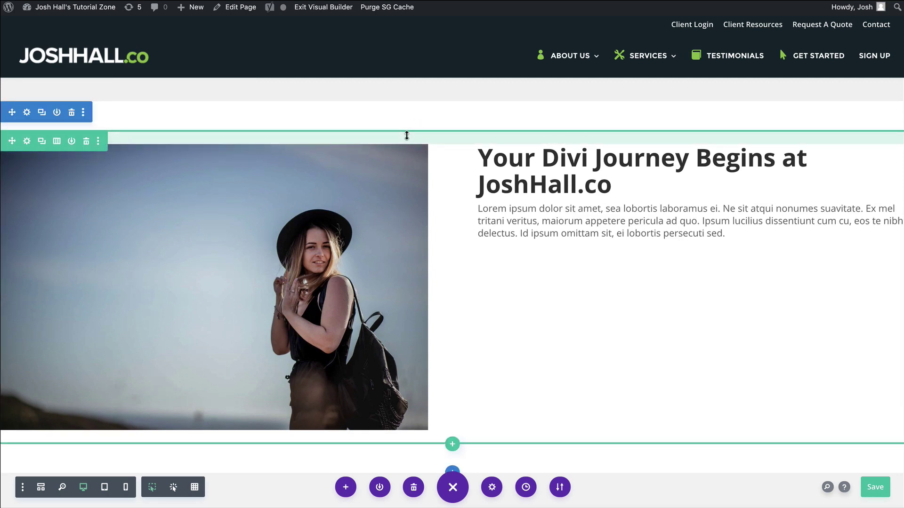
pyautogui.moveTo(406, 136); pyautogui.dragTo(405, 115)
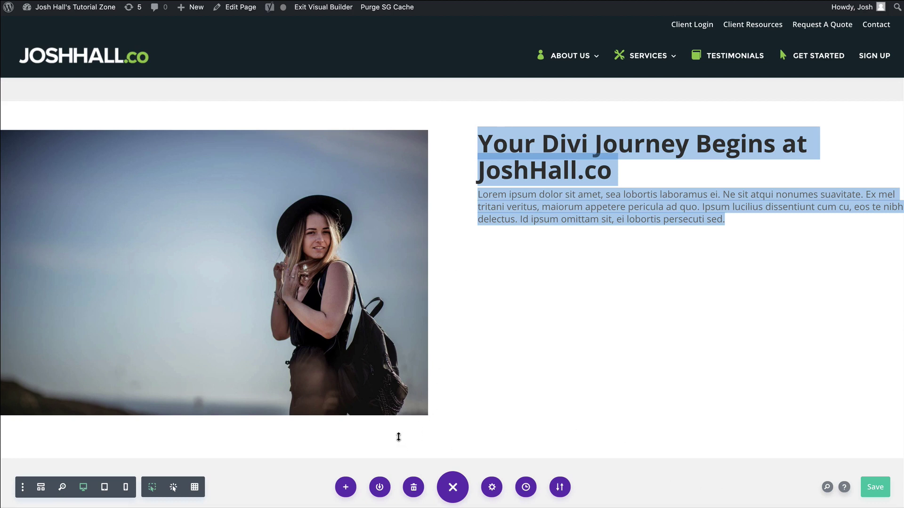
pyautogui.scroll(2, 439, 282)
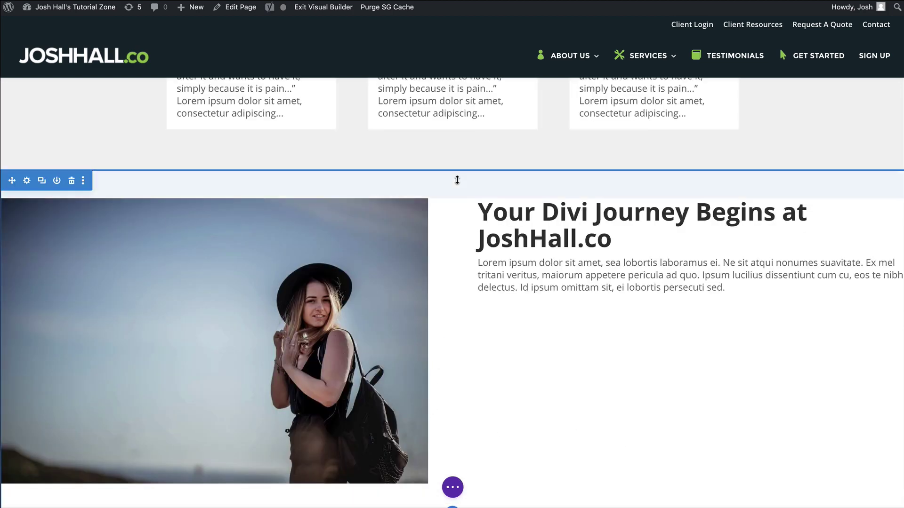
pyautogui.moveTo(457, 180); pyautogui.dragTo(468, 146)
pyautogui.scroll(-2, 778, 308)
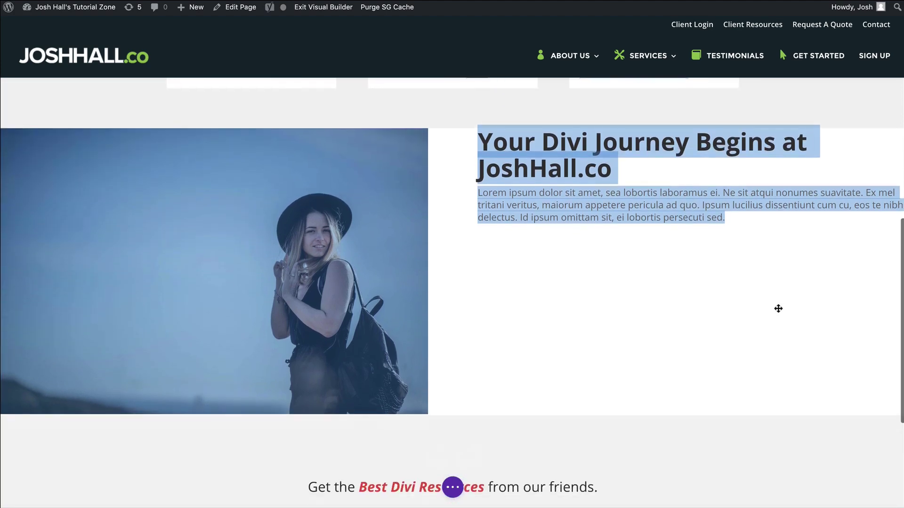
pyautogui.scroll(3, 753, 325)
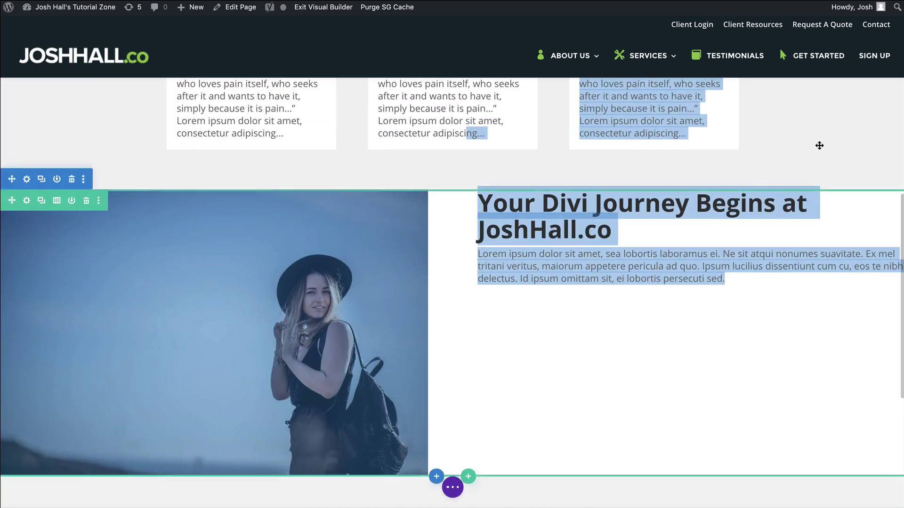
pyautogui.click(867, 111)
pyautogui.scroll(-2, 868, 112)
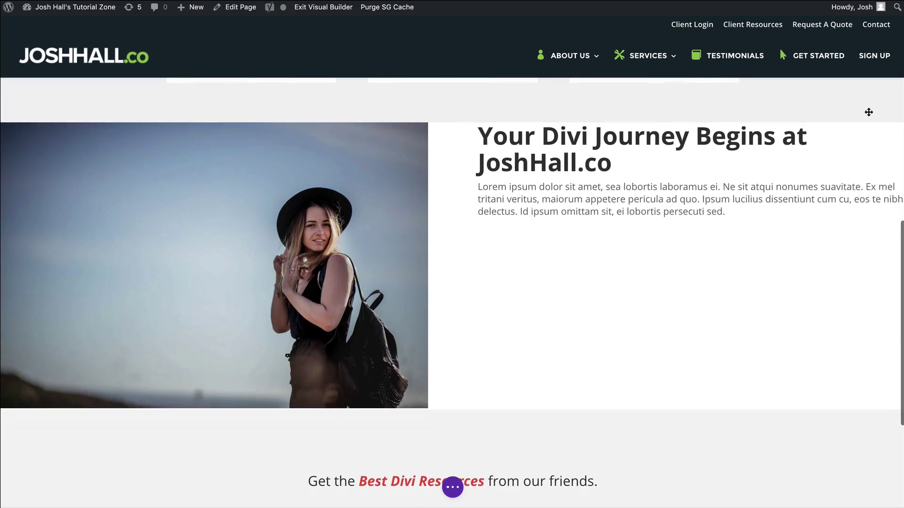
pyautogui.scroll(1, 868, 112)
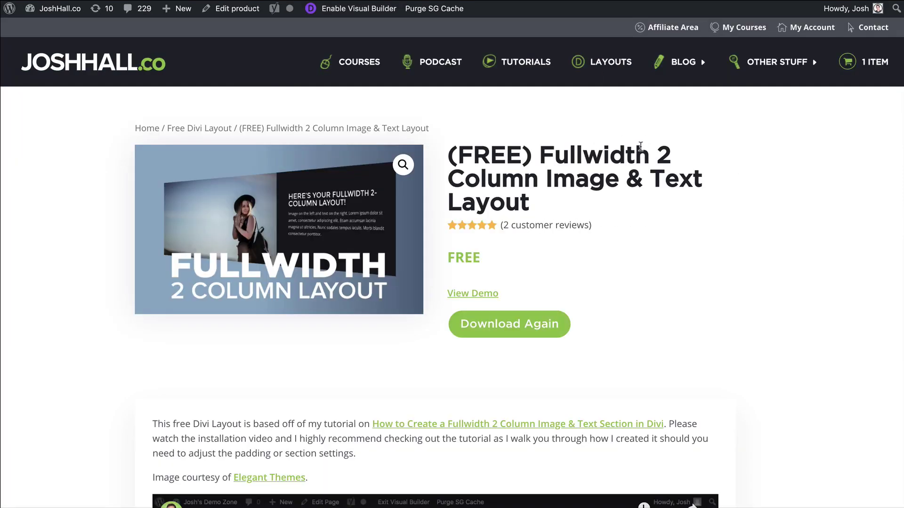
pyautogui.scroll(-1, 692, 168)
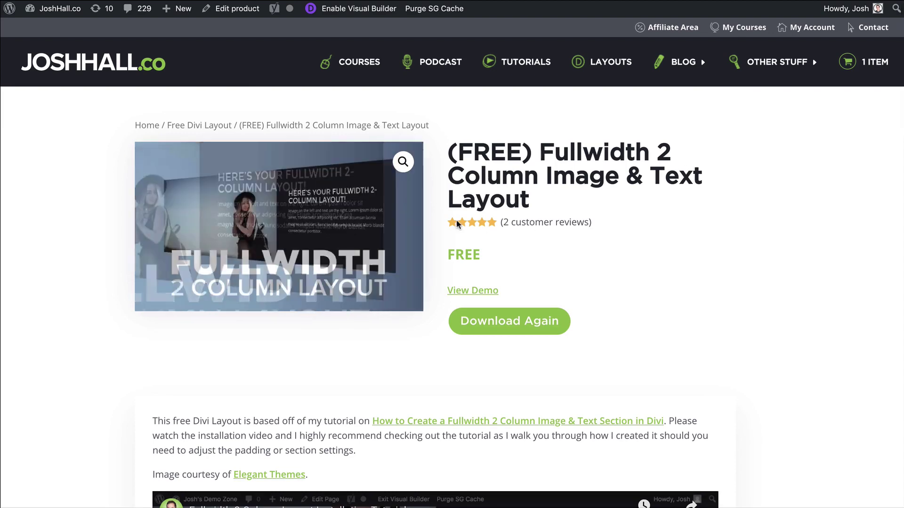
pyautogui.scroll(-2, 730, 193)
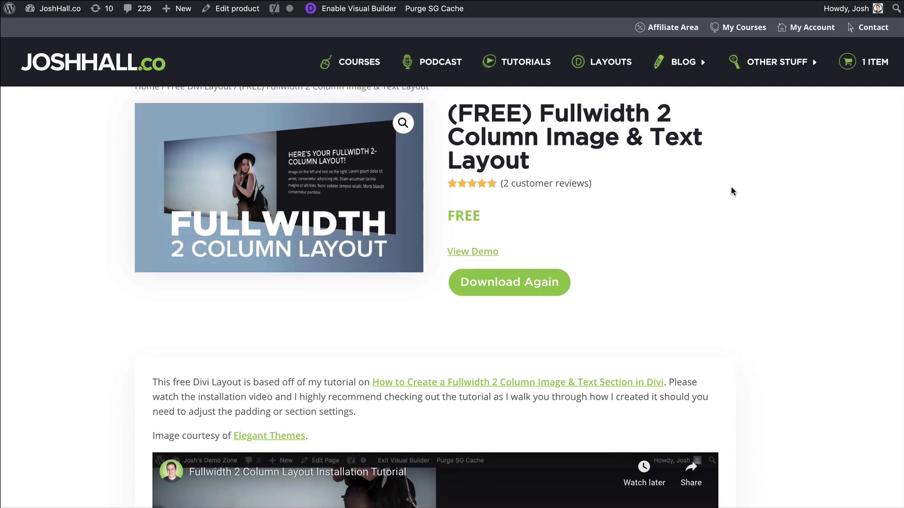
pyautogui.scroll(1, 731, 191)
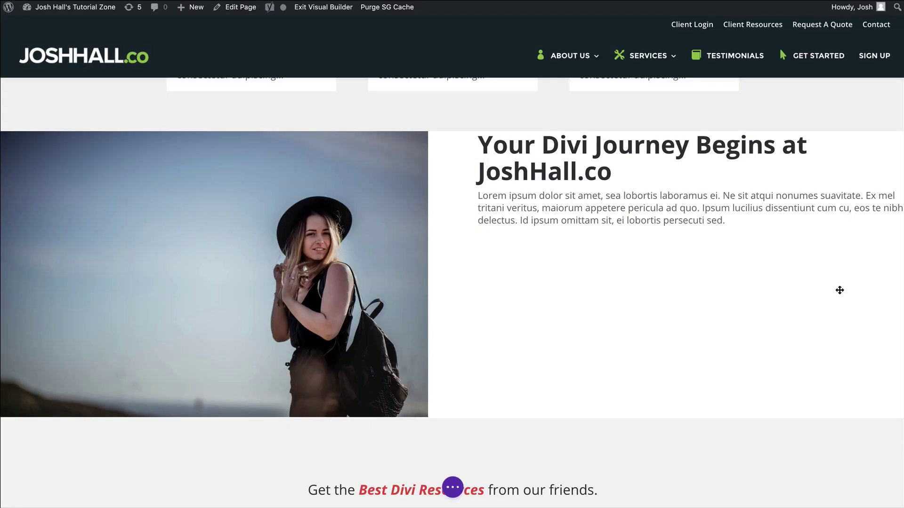
pyautogui.moveTo(510, 162)
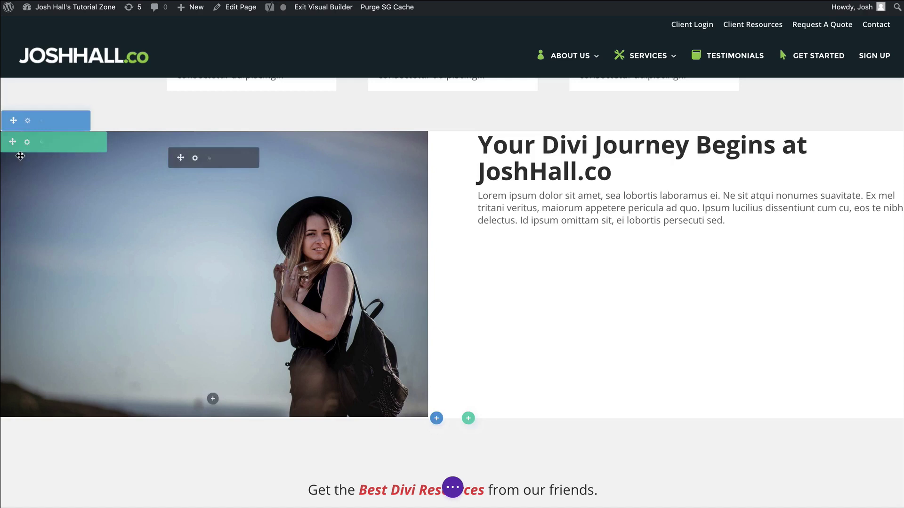
# Check the row's Design > Sizing shows Width and Max Width at 100%, then save the row settings
pyautogui.click(27, 142)
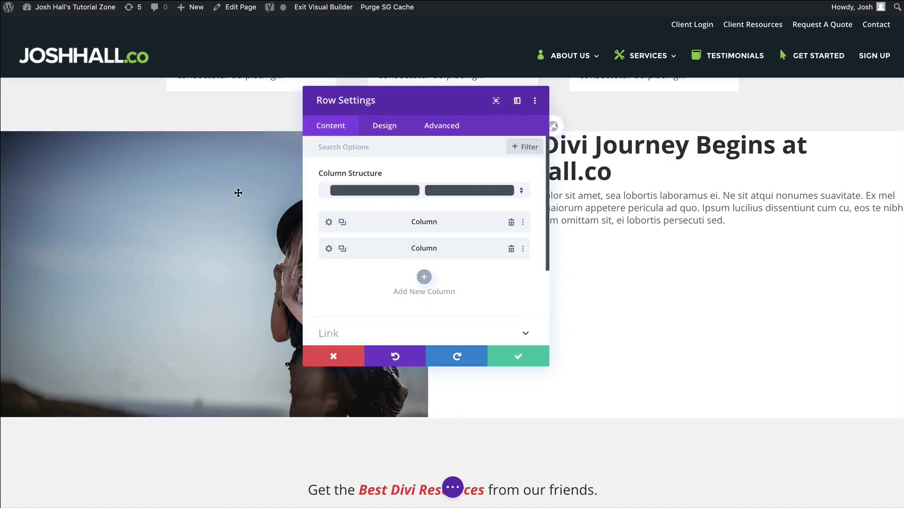
pyautogui.click(389, 133)
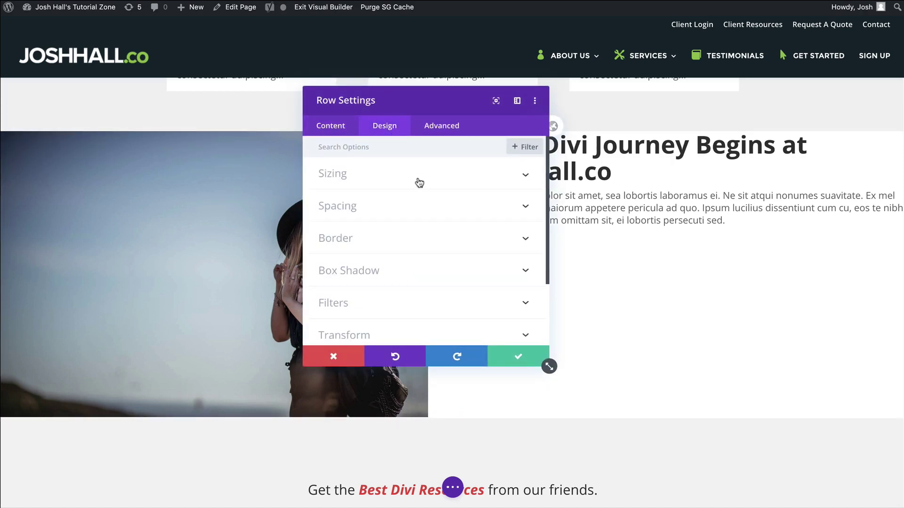
pyautogui.scroll(-4, 428, 190)
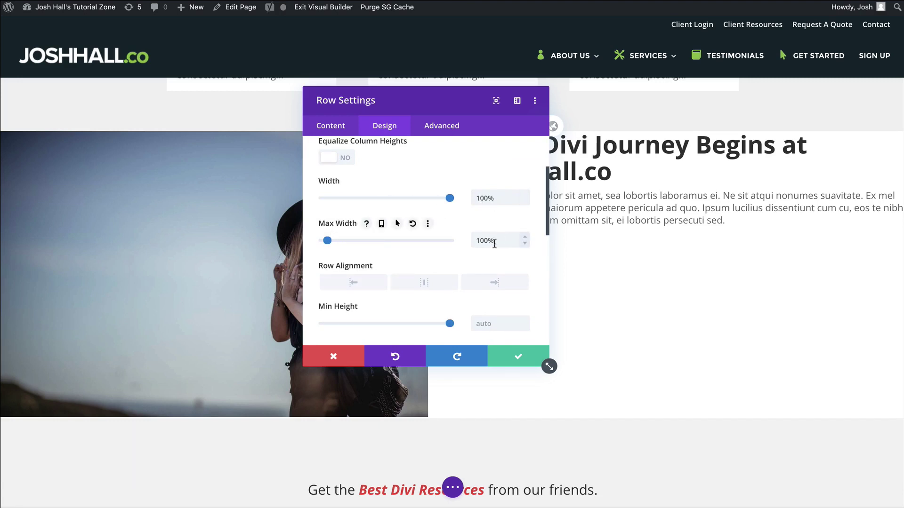
pyautogui.click(517, 356)
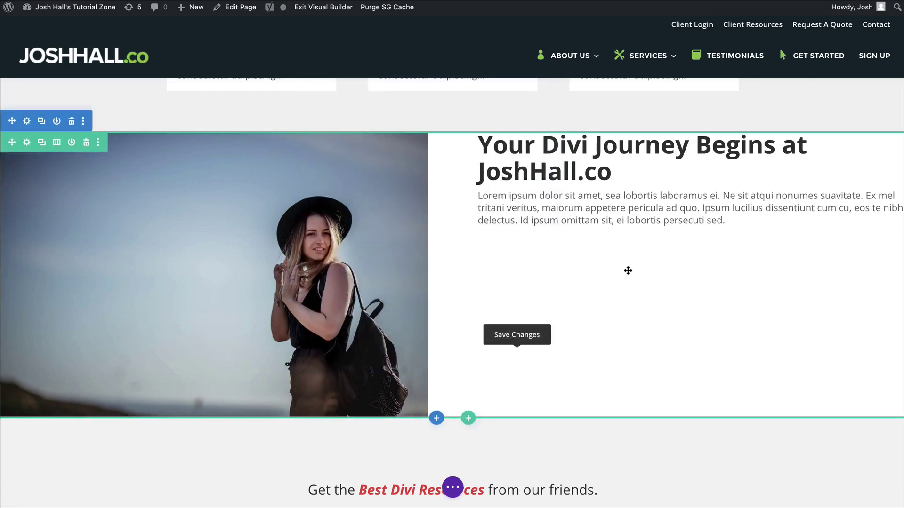